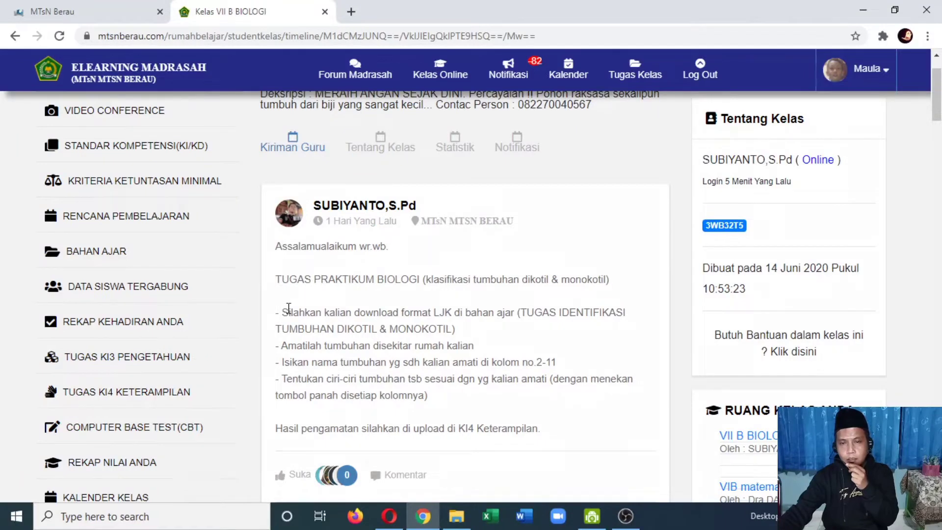
Step: Switch to File Explorer, locate tugas_maula.xlsx on the DATA (D:) drive, and return to Chrome
{"action": "left_click", "coordinate": [457, 516]}
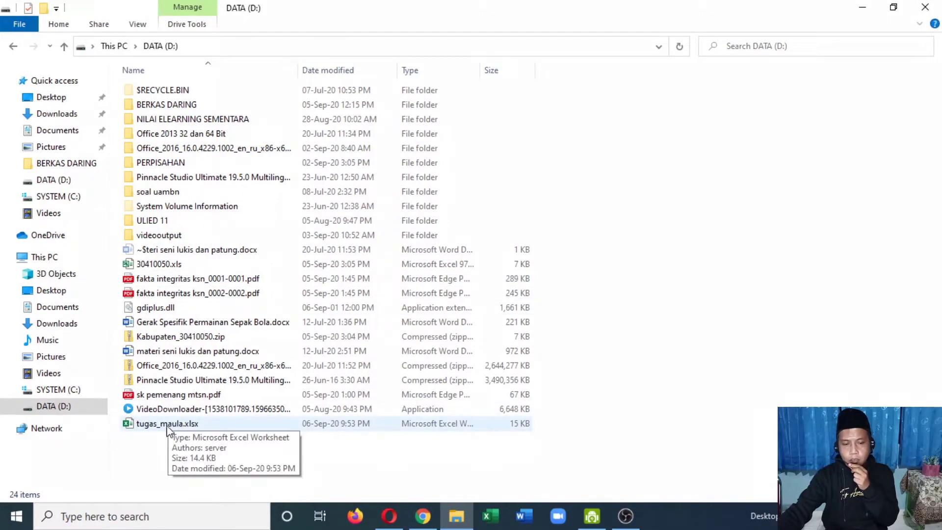
{"action": "left_click", "coordinate": [149, 426]}
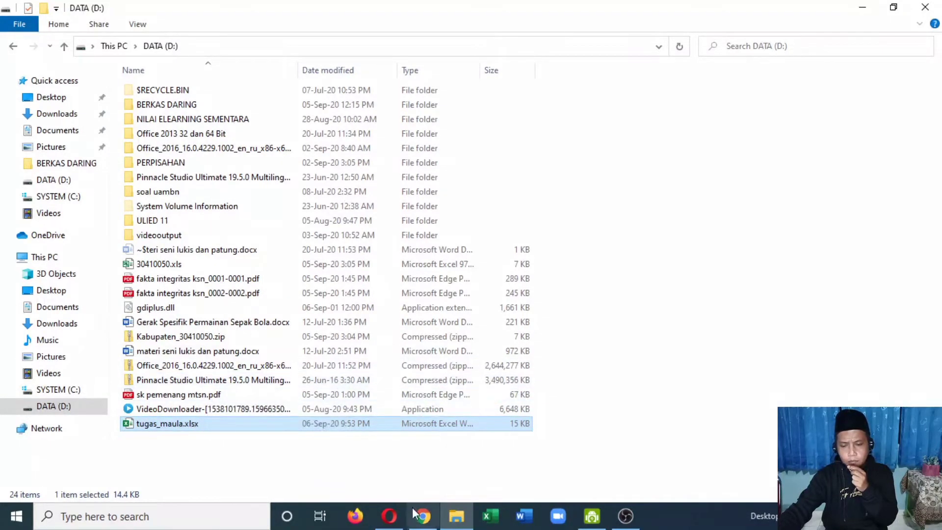
{"action": "mouse_move", "coordinate": [421, 520]}
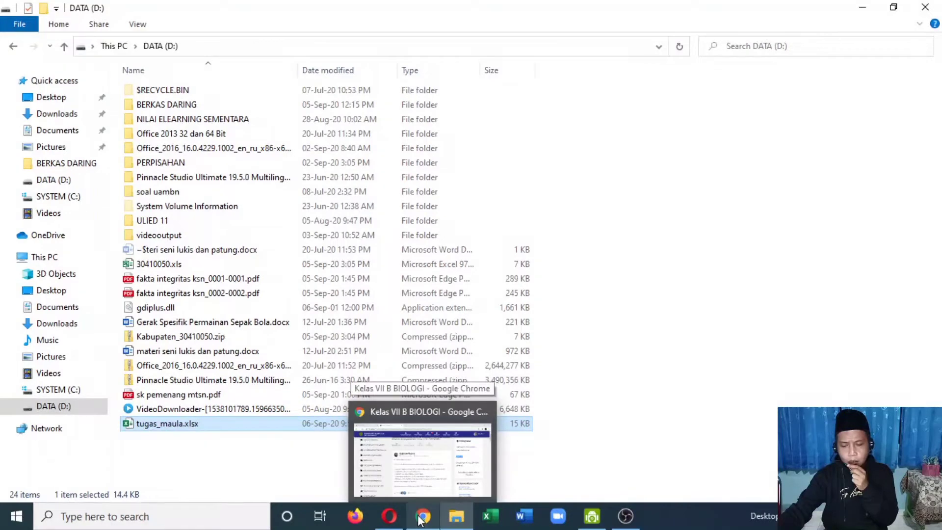
{"action": "left_click", "coordinate": [421, 520]}
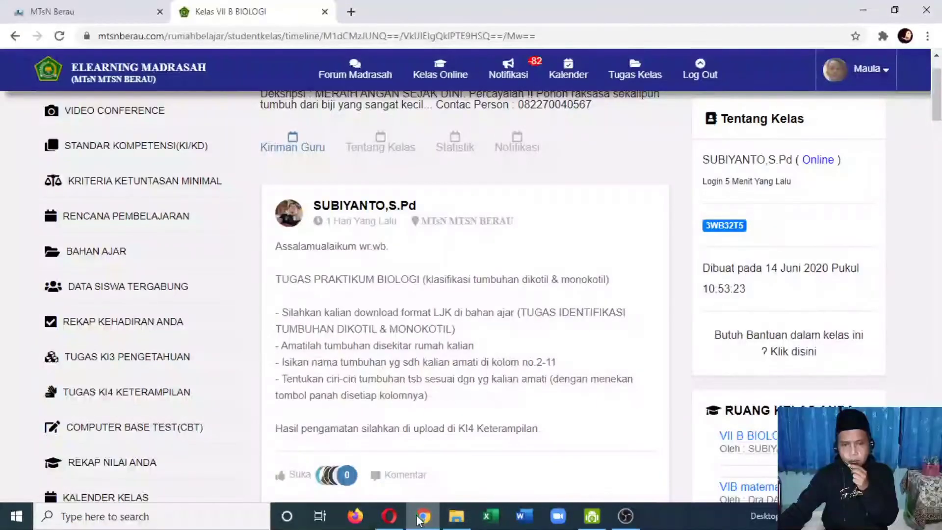
Step: Open Google Drive at drive.google.com in a new browser tab
{"action": "left_click", "coordinate": [351, 12]}
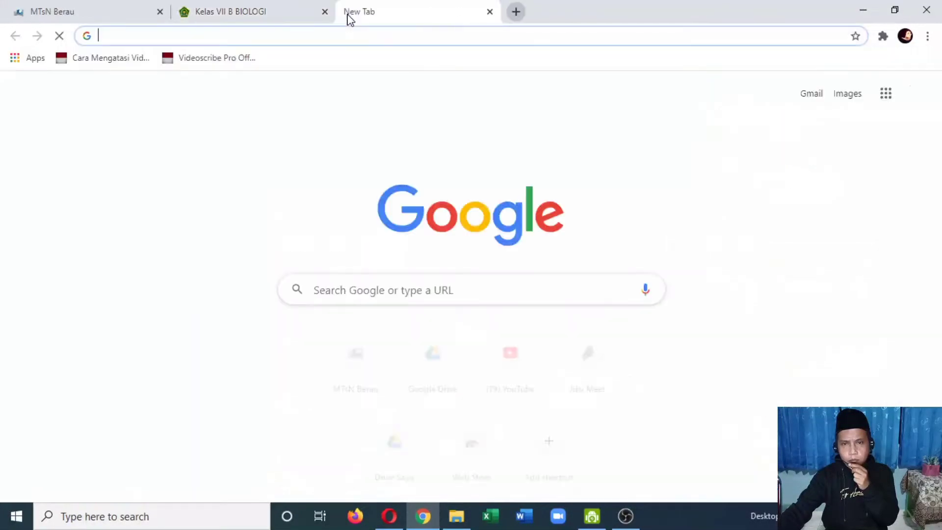
{"action": "left_click", "coordinate": [297, 40]}
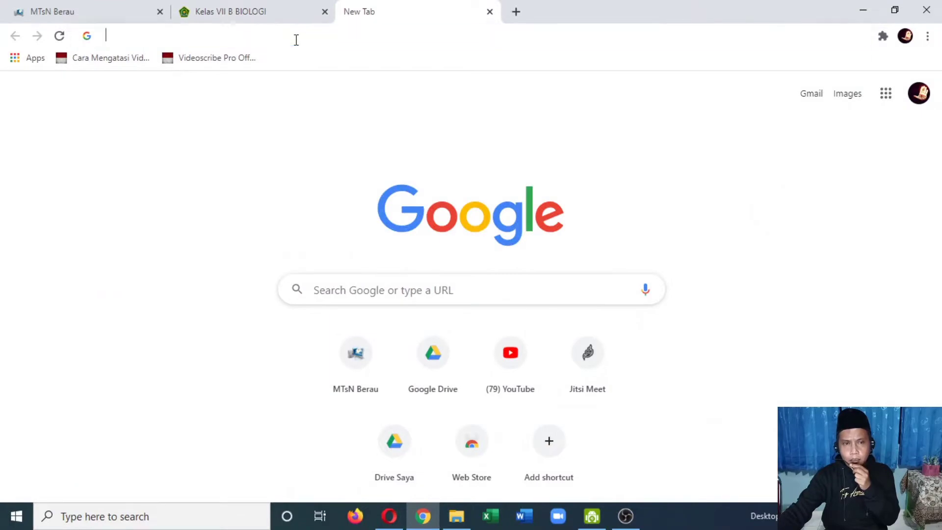
{"action": "type", "text": "drive.google.com"}
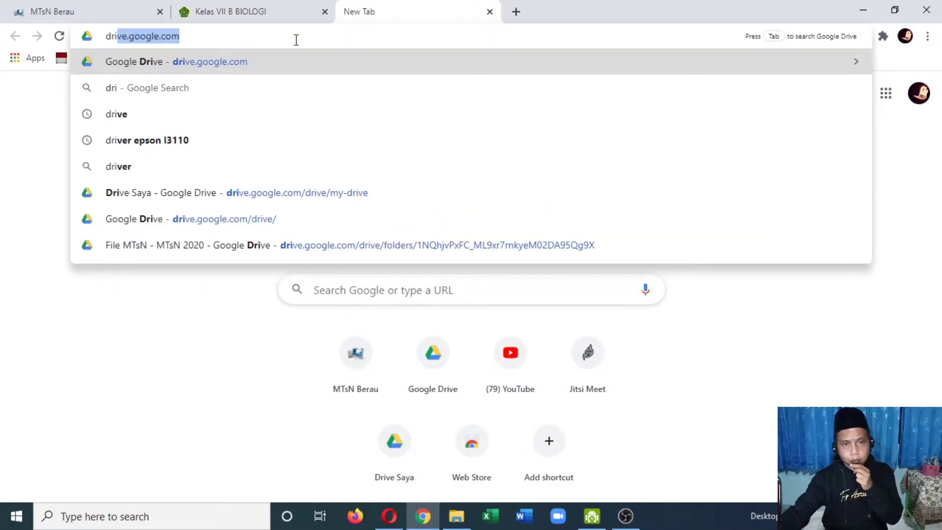
{"action": "left_click", "coordinate": [217, 64]}
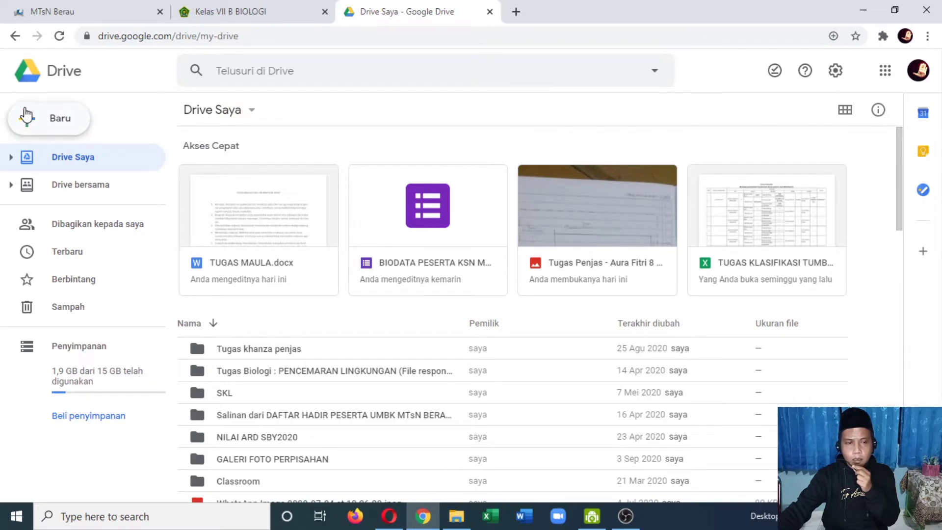
Step: Upload the file tugas_maula.xlsx from the DATA (D:) drive to Google Drive
{"action": "left_click", "coordinate": [57, 129]}
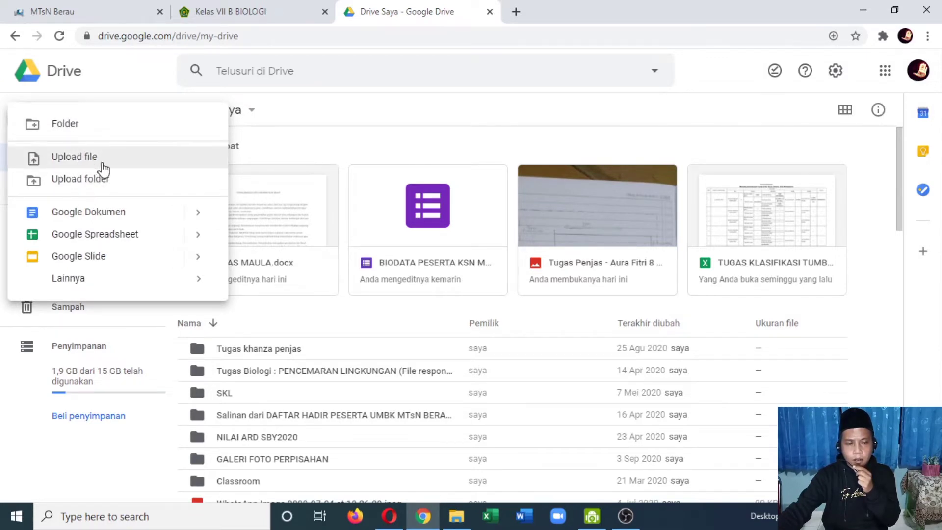
{"action": "left_click", "coordinate": [74, 157]}
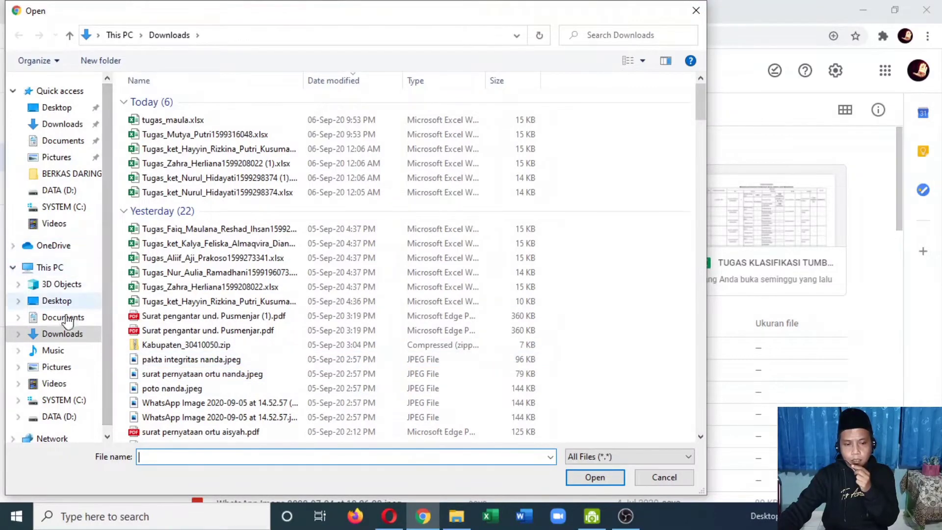
{"action": "left_click", "coordinate": [60, 417]}
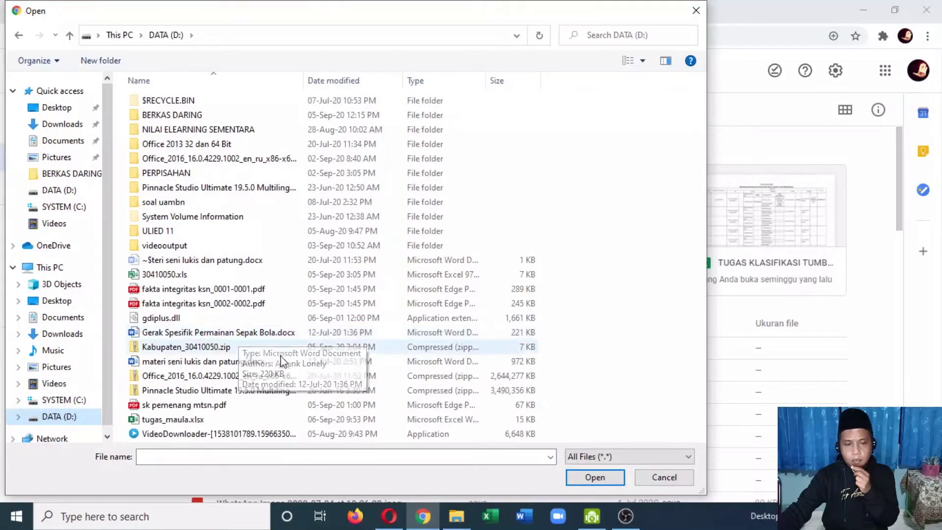
{"action": "left_click", "coordinate": [168, 421]}
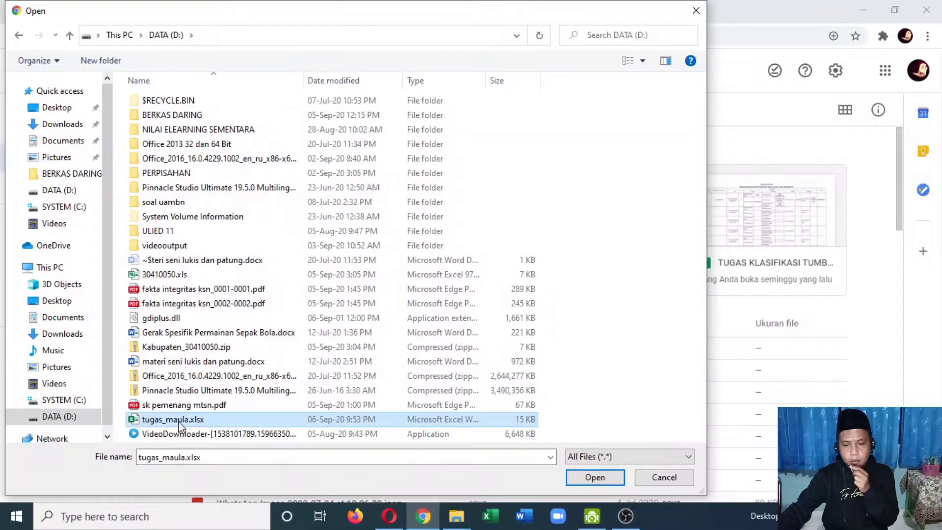
{"action": "left_click", "coordinate": [595, 479]}
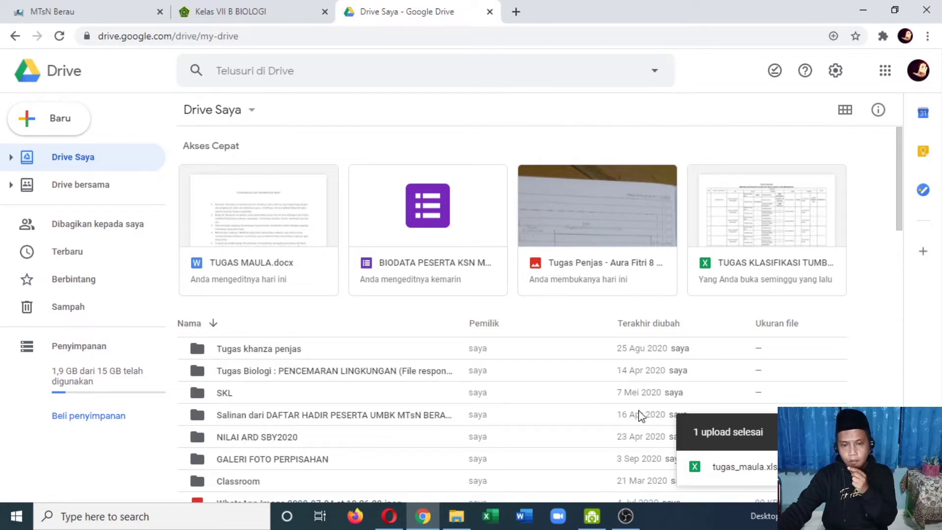
Step: Set link access for the recently uploaded tugas_maula.xlsx to "Siapa saja yang memiliki link" and copy its sharing link
{"action": "left_click", "coordinate": [81, 255]}
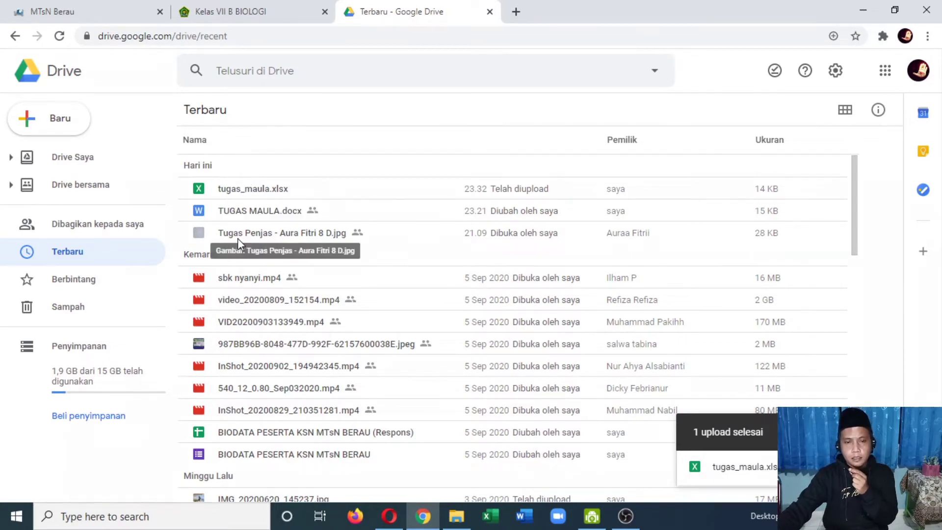
{"action": "left_click", "coordinate": [220, 191]}
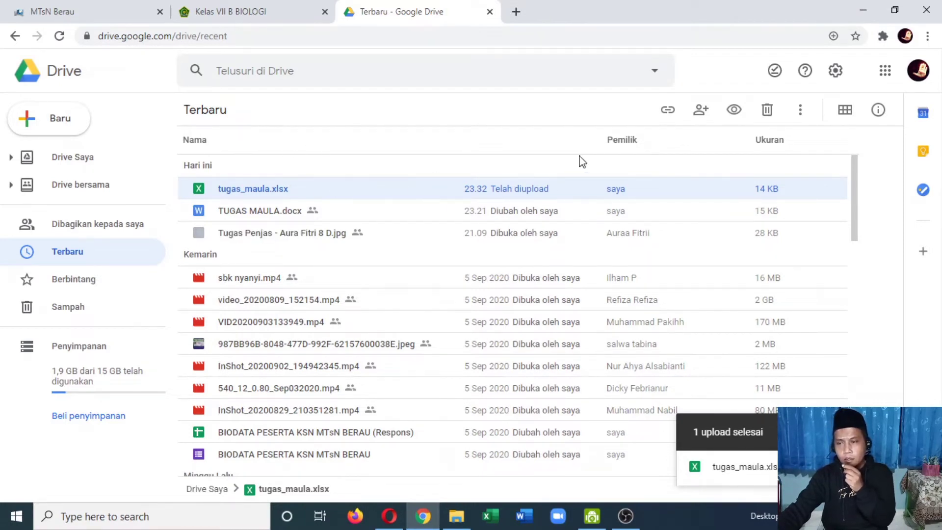
{"action": "left_click", "coordinate": [666, 112]}
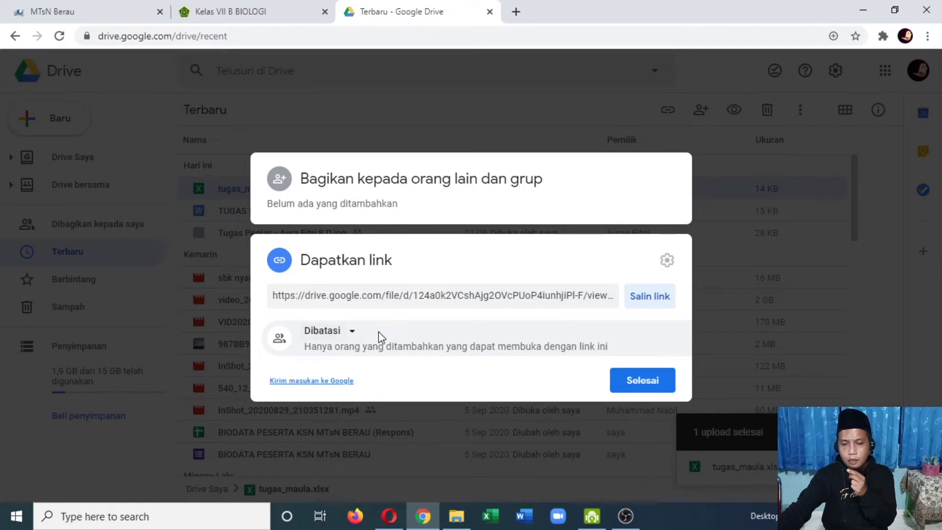
{"action": "left_click", "coordinate": [352, 336]}
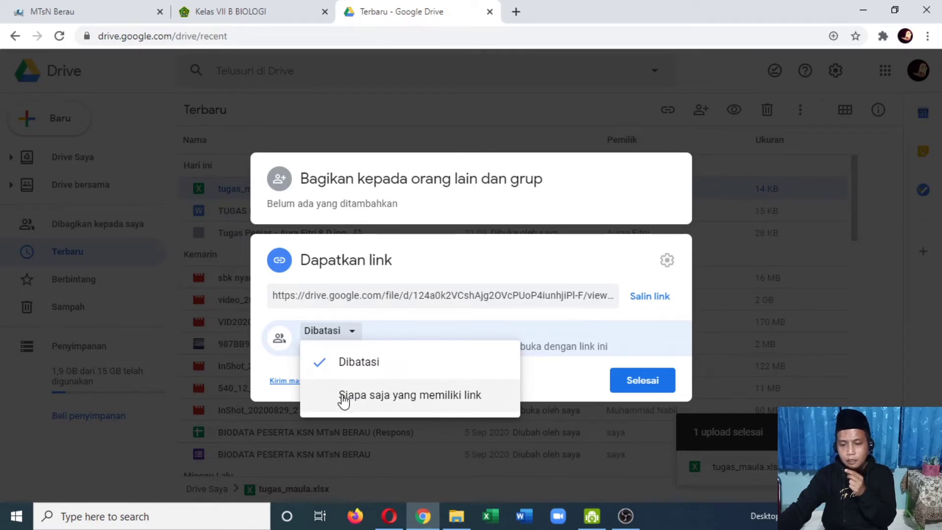
{"action": "left_click", "coordinate": [324, 398]}
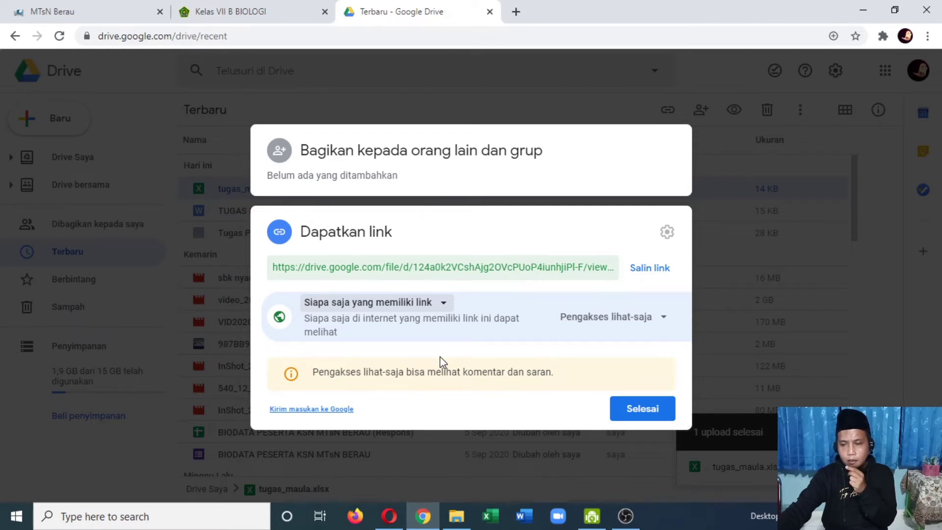
{"action": "left_click", "coordinate": [642, 279]}
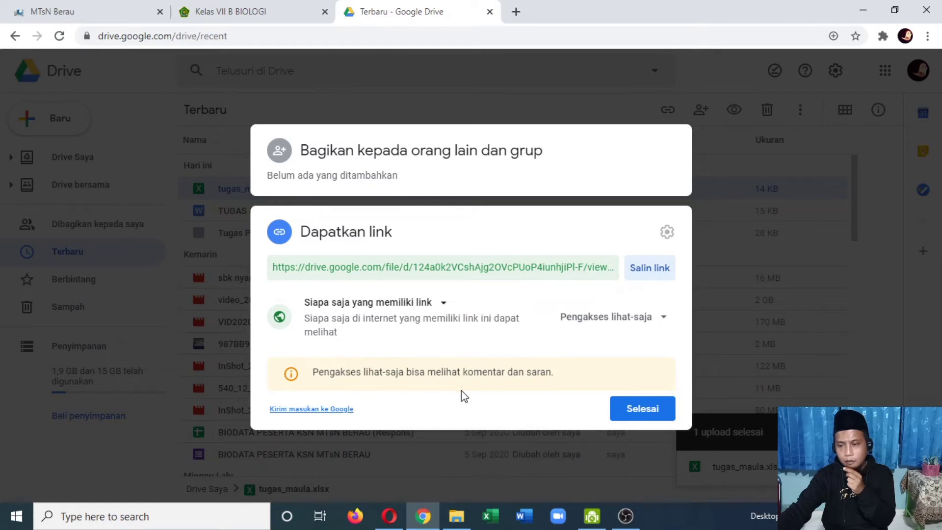
{"action": "left_click", "coordinate": [637, 411]}
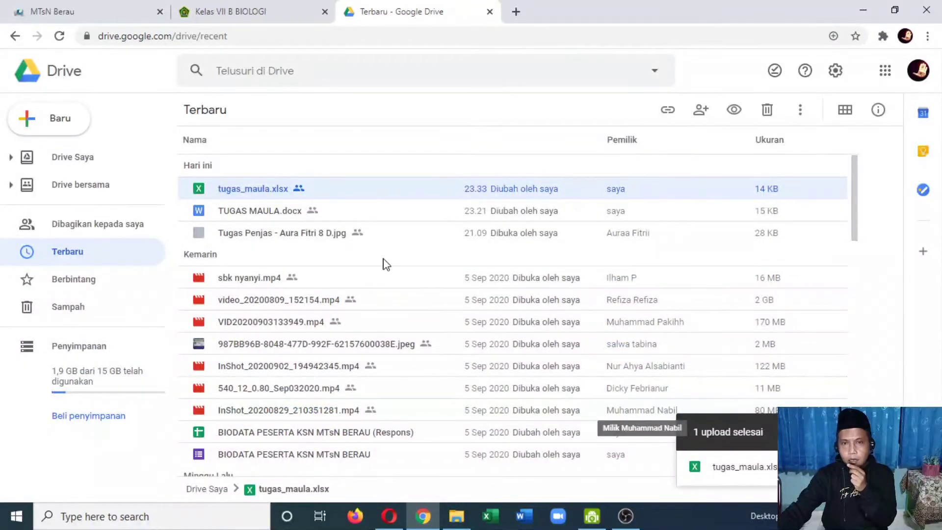
Step: Return to the VII B BIOLOGI class and open the upload form for the KI4 skills task TUGAS IDENTIFIKASI TUMBUHAN DIKOTIL DAN MONOKOTIL
{"action": "left_click", "coordinate": [269, 19]}
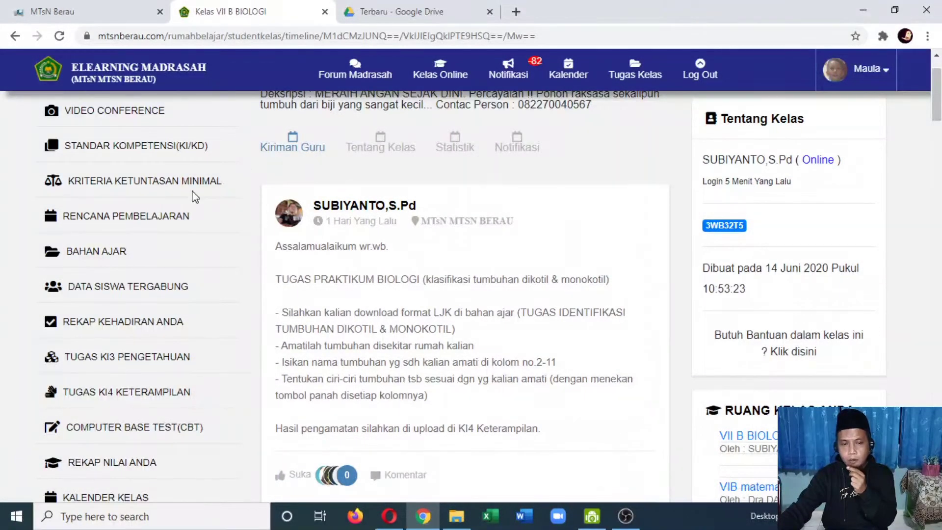
{"action": "scroll", "coordinate": [186, 237], "scroll_direction": "down", "scroll_amount": 3}
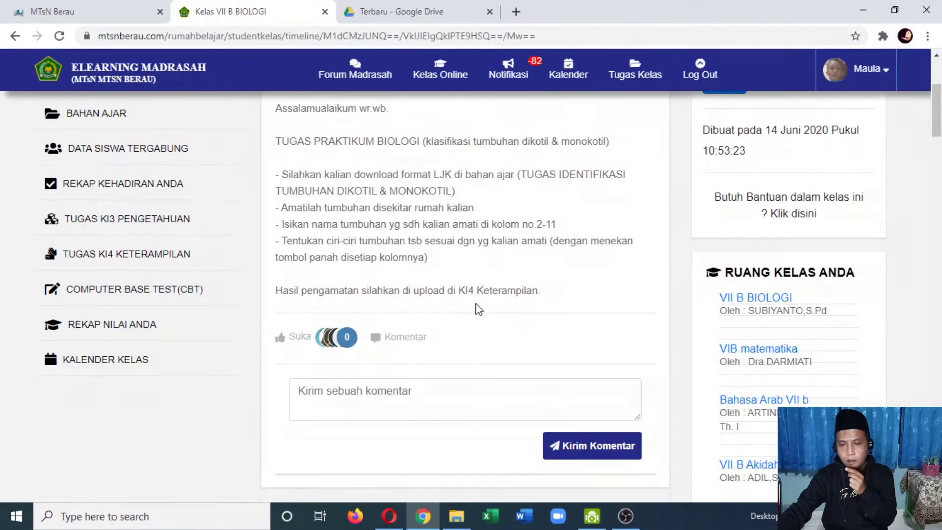
{"action": "left_click", "coordinate": [120, 262]}
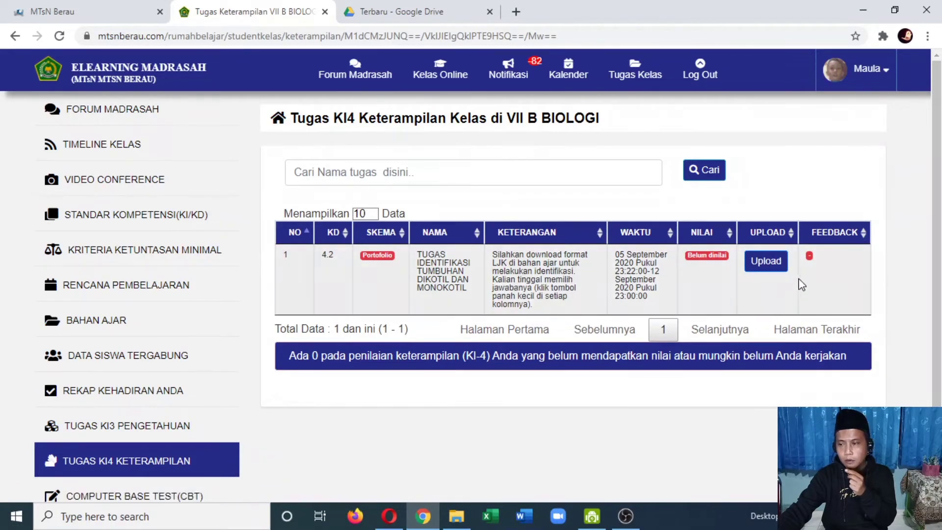
{"action": "left_click", "coordinate": [761, 266]}
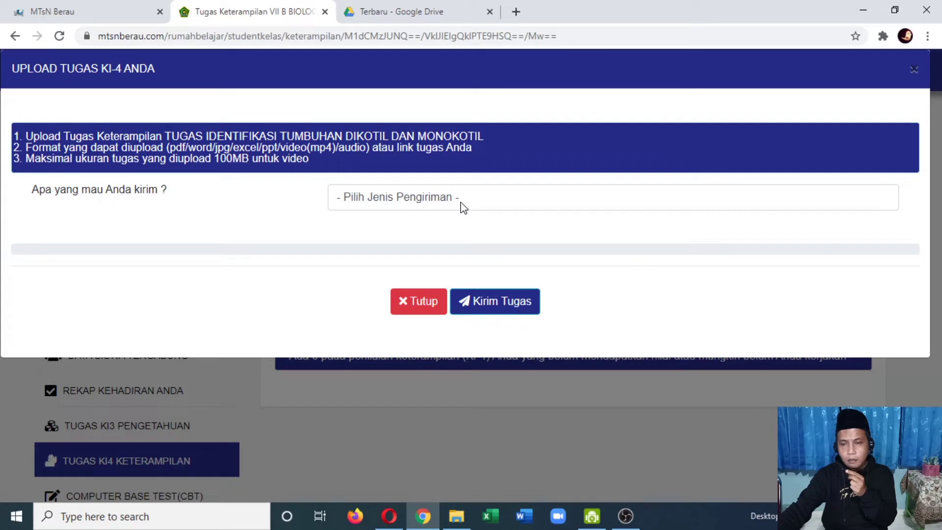
Step: Choose "Kirim tugas berupa link eksternal" as the submission type, paste the copied Drive link as the task link, and submit the task
{"action": "left_click", "coordinate": [396, 201]}
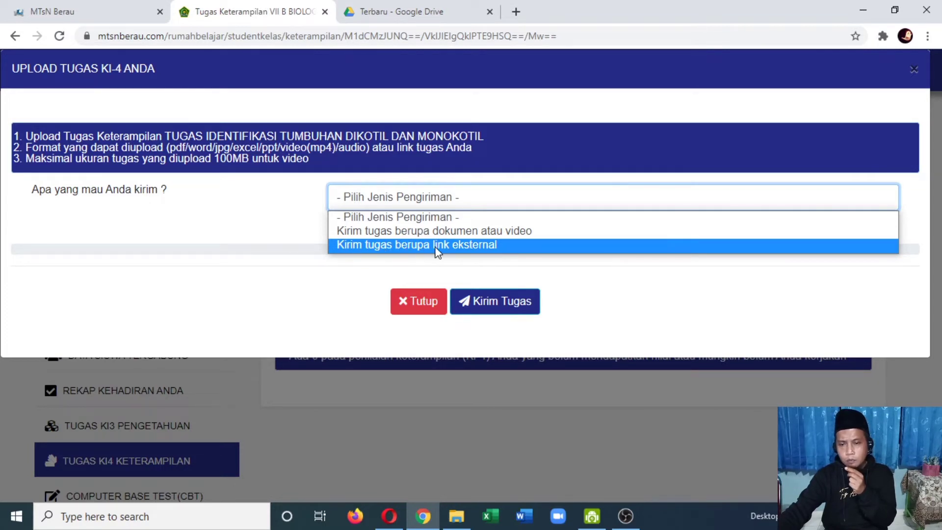
{"action": "left_click", "coordinate": [456, 246]}
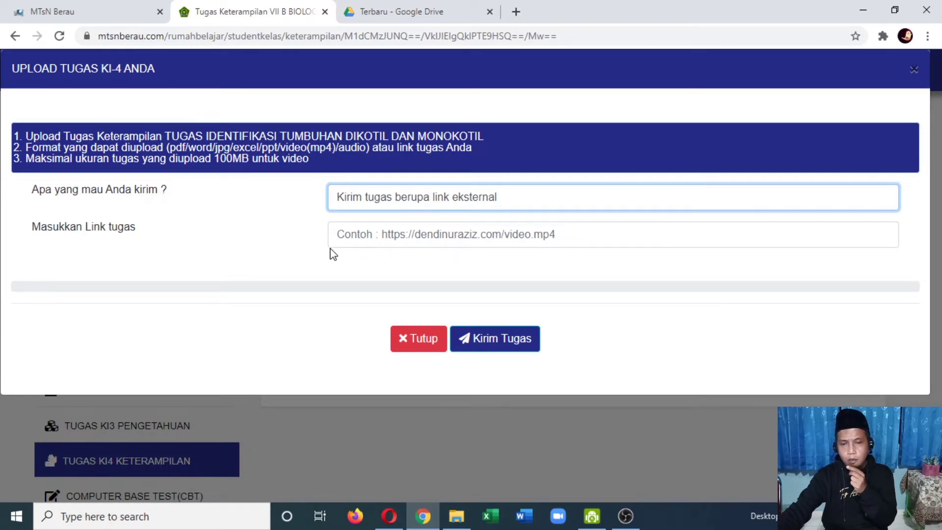
{"action": "left_click", "coordinate": [434, 236]}
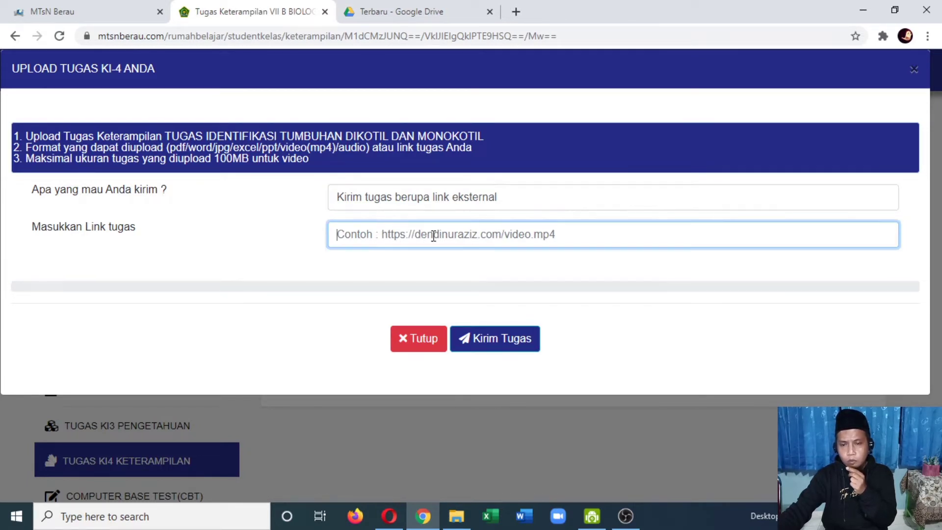
{"action": "right_click", "coordinate": [367, 236]}
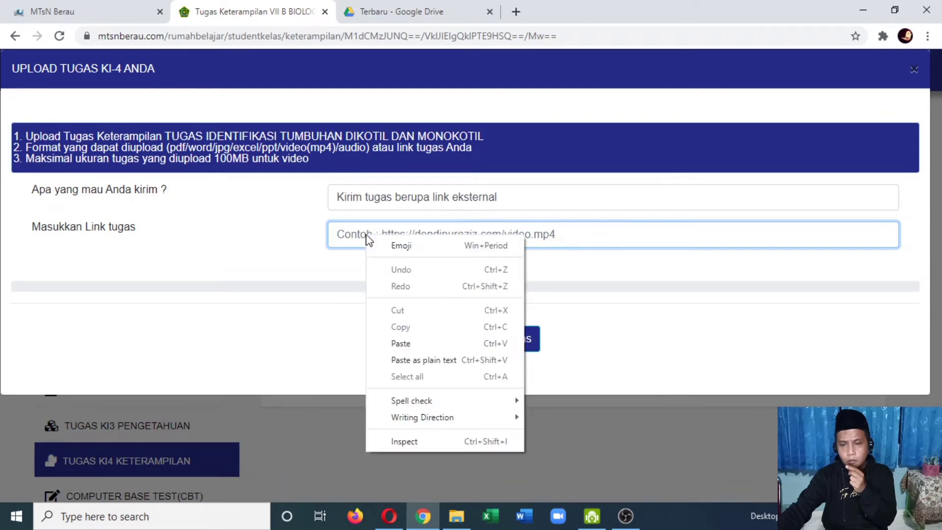
{"action": "left_click", "coordinate": [399, 343]}
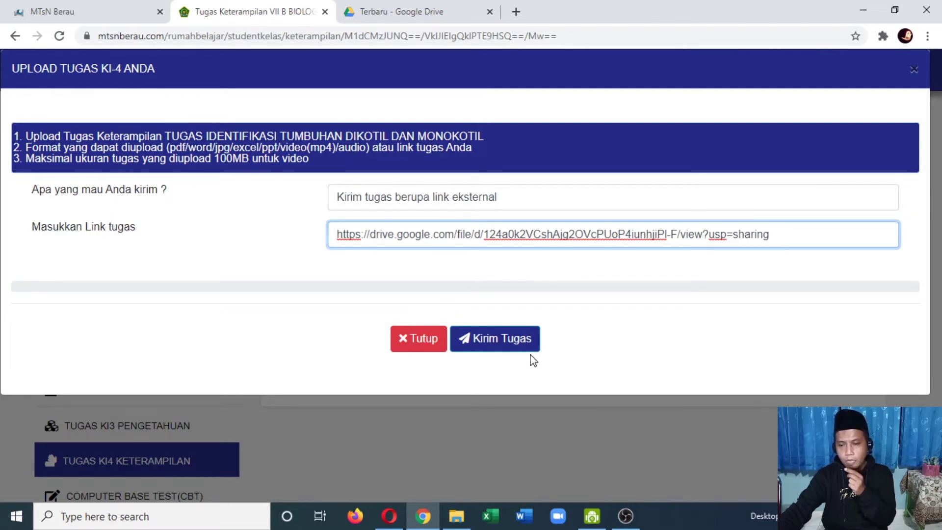
{"action": "left_click", "coordinate": [505, 350]}
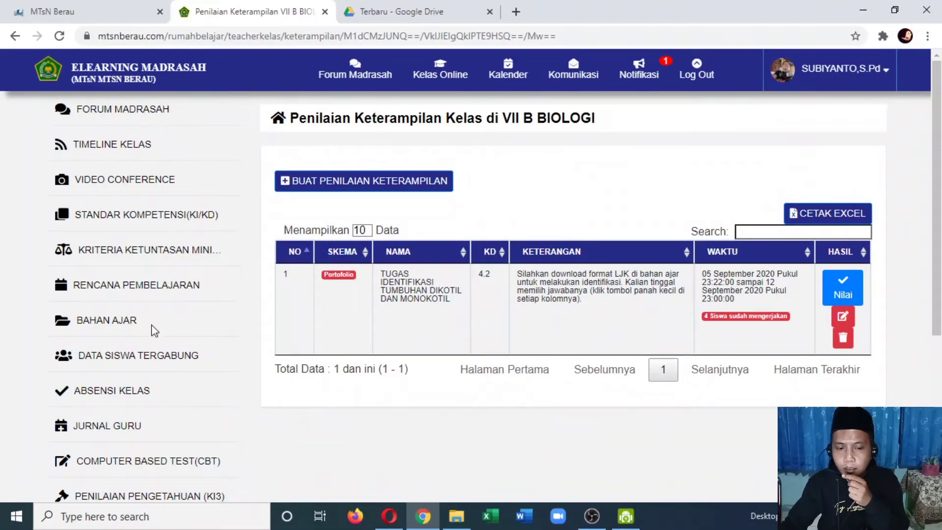
Step: Examine the BUKU IPA KELAS 7 link in the teacher's class teaching materials, and return to the materials page
{"action": "left_click", "coordinate": [119, 324]}
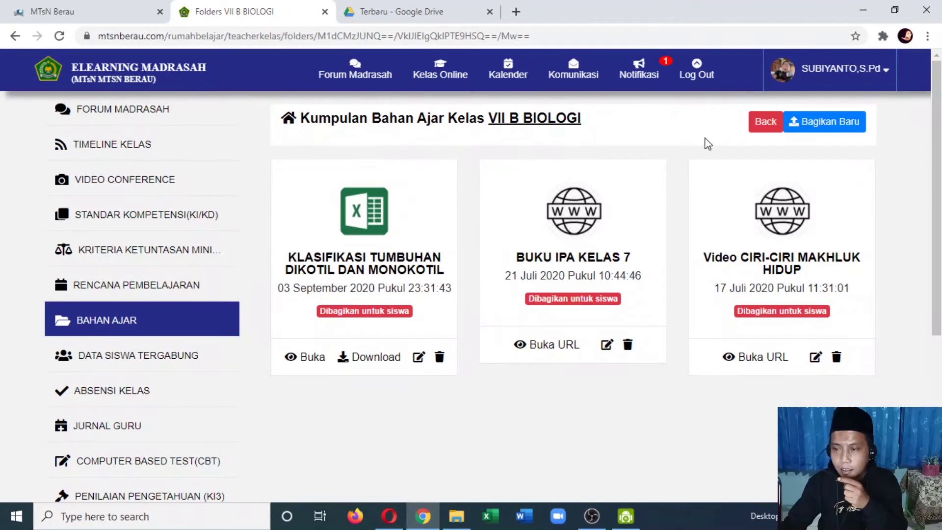
{"action": "left_click", "coordinate": [538, 350]}
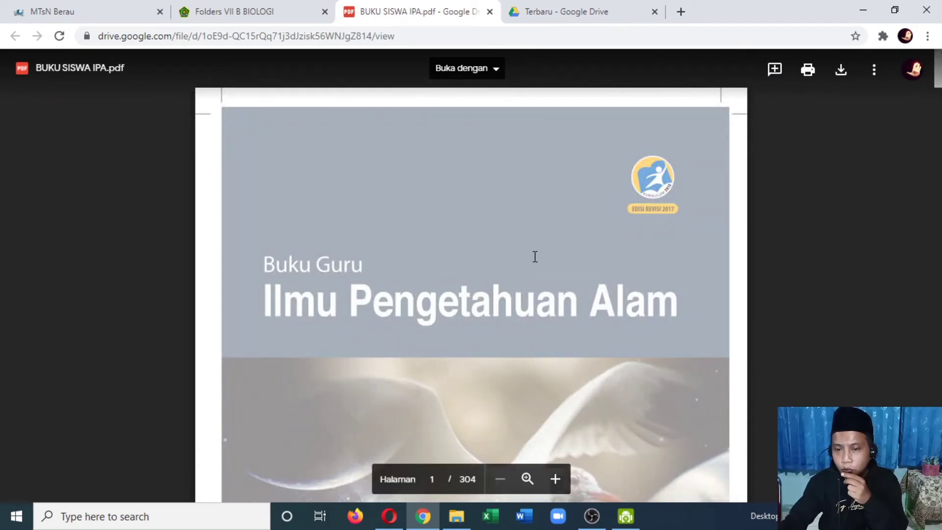
{"action": "scroll", "coordinate": [535, 257], "scroll_direction": "down", "scroll_amount": 15}
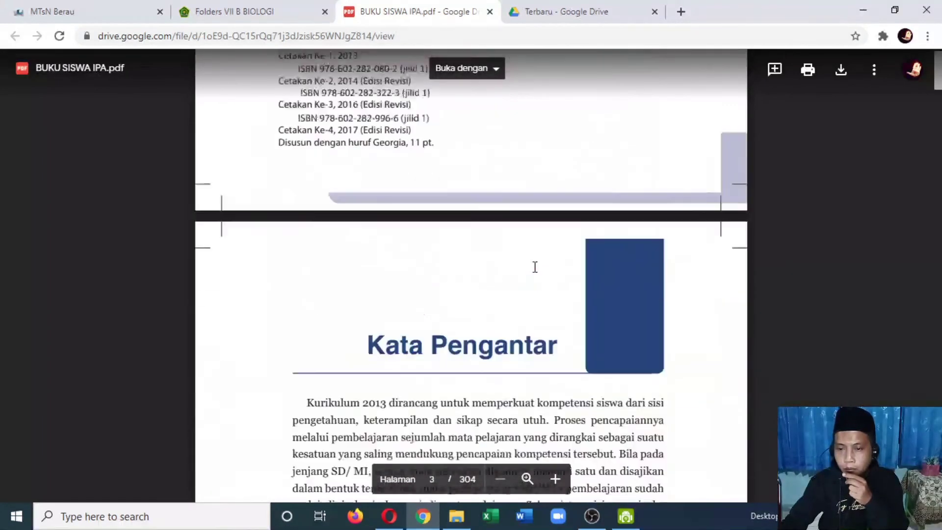
{"action": "scroll", "coordinate": [535, 267], "scroll_direction": "down", "scroll_amount": 6}
{"action": "scroll", "coordinate": [535, 267], "scroll_direction": "up", "scroll_amount": 15}
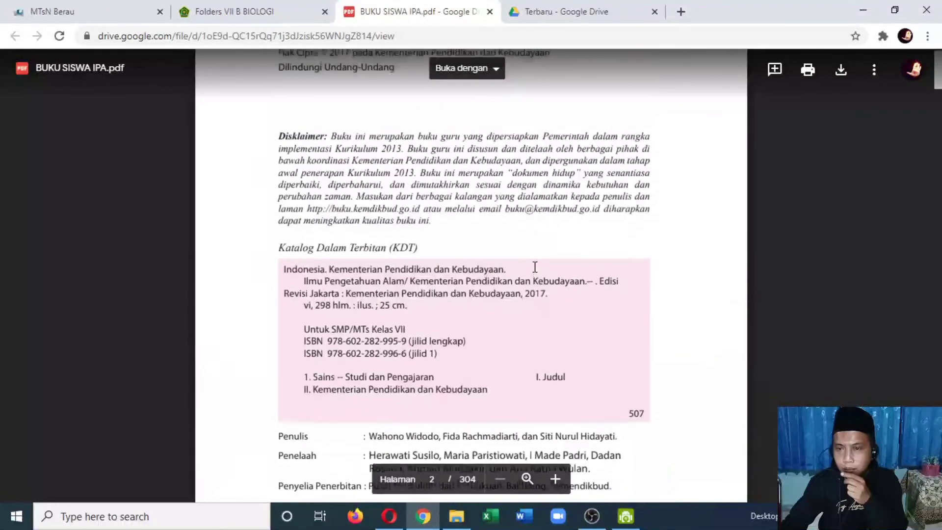
{"action": "scroll", "coordinate": [535, 266], "scroll_direction": "up", "scroll_amount": 10}
{"action": "left_click", "coordinate": [295, 12]}
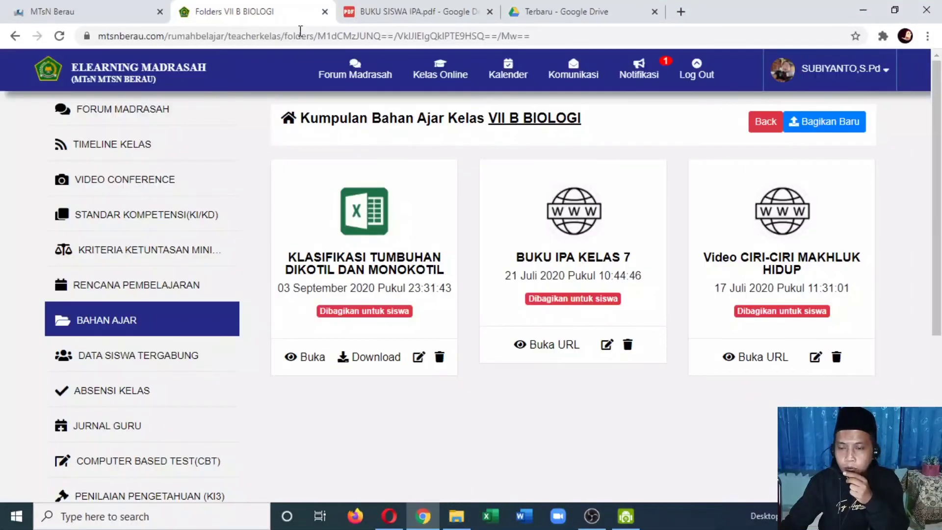